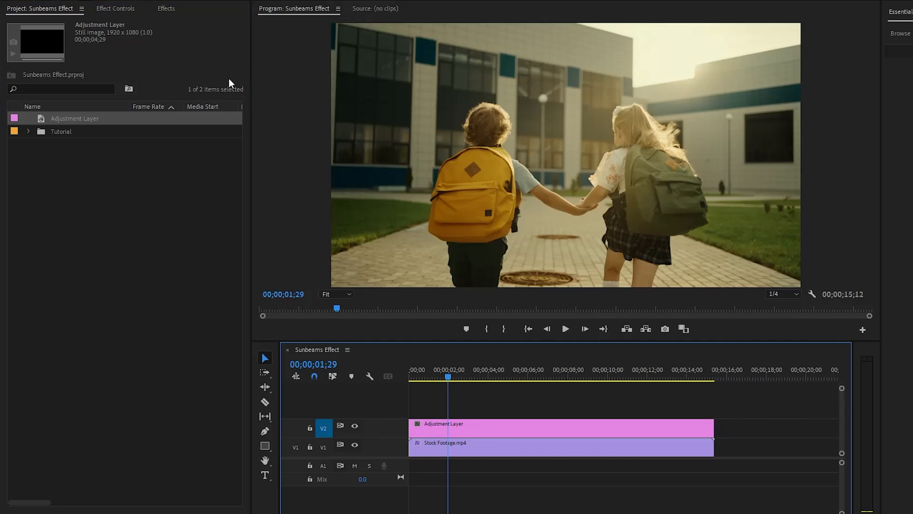
# - Apply the Lighting Effects effect from the Adjust group of video effects to the adjustment layer on V2
pyautogui.click(167, 9)
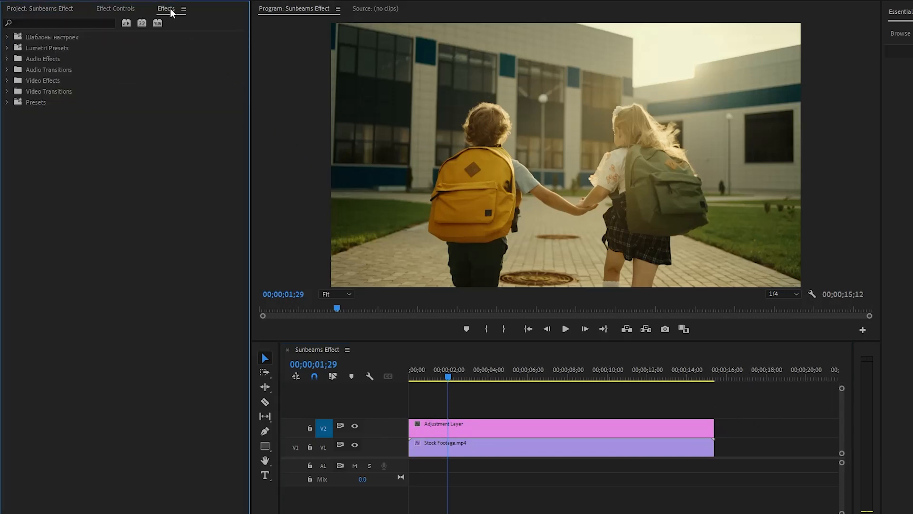
pyautogui.click(20, 82)
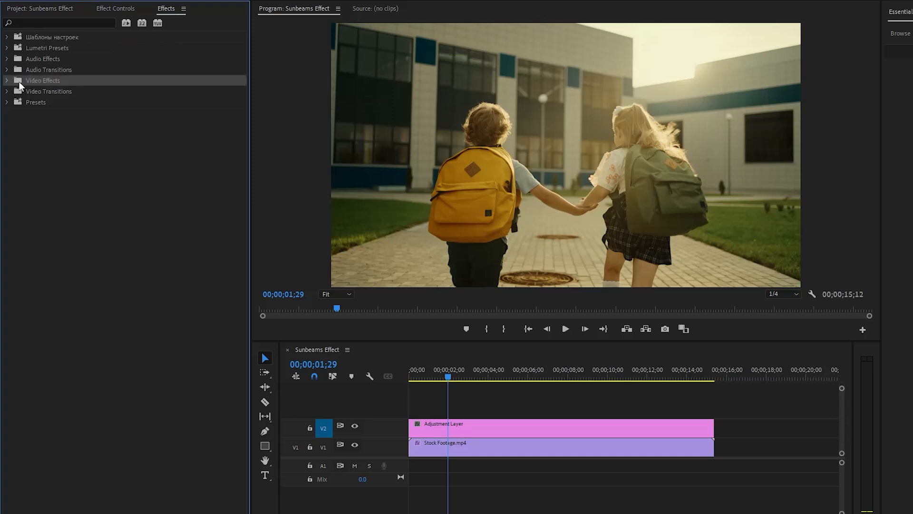
pyautogui.click(7, 81)
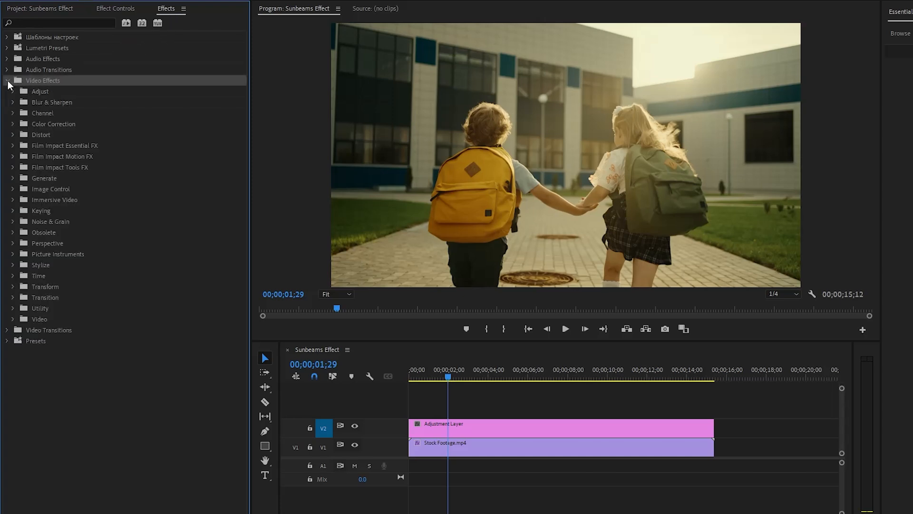
pyautogui.click(13, 91)
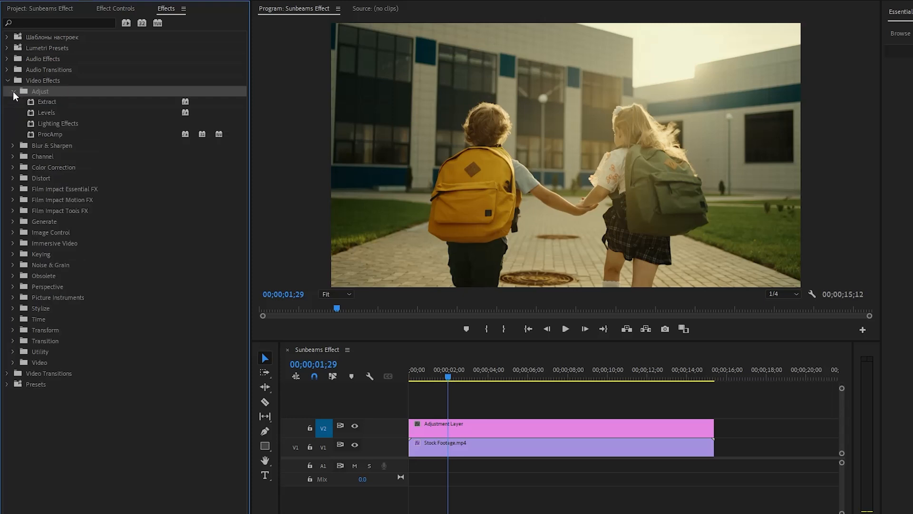
pyautogui.click(62, 123)
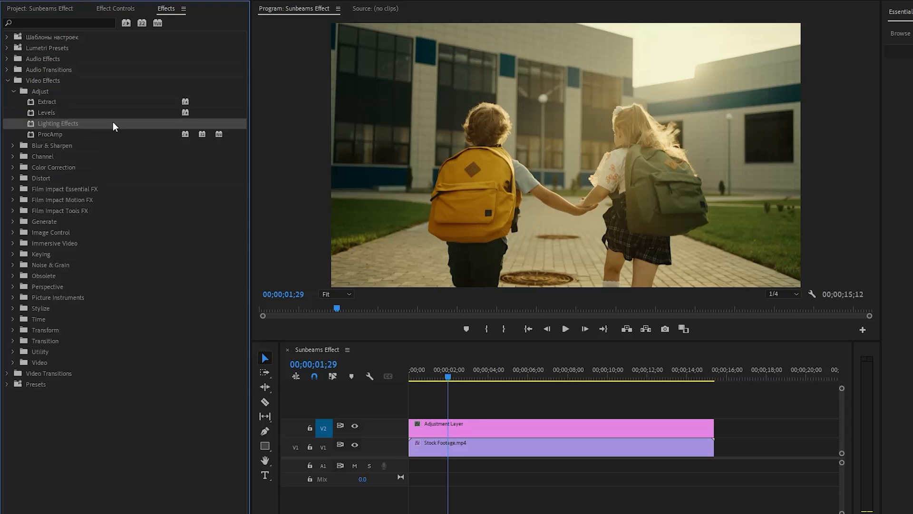
pyautogui.moveTo(56, 121); pyautogui.dragTo(451, 419)
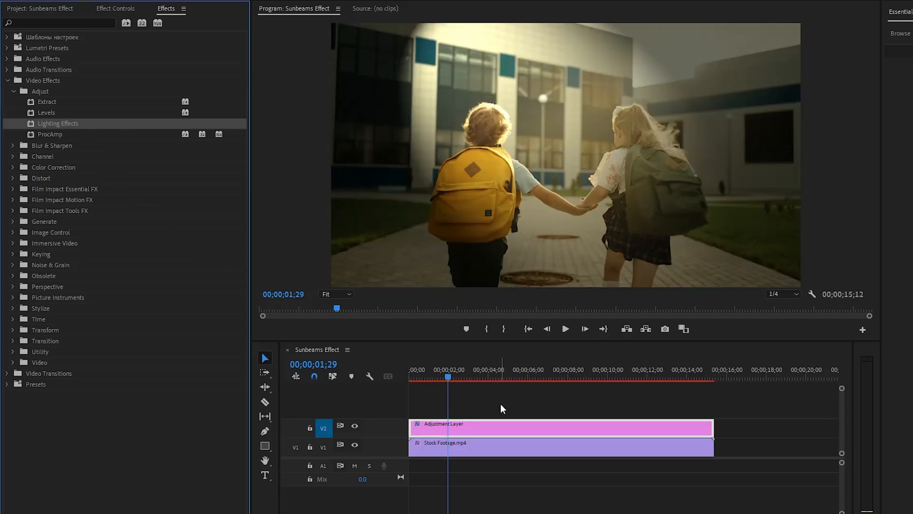
# - Set the adjustment layer's blend mode to Lighten
pyautogui.click(116, 9)
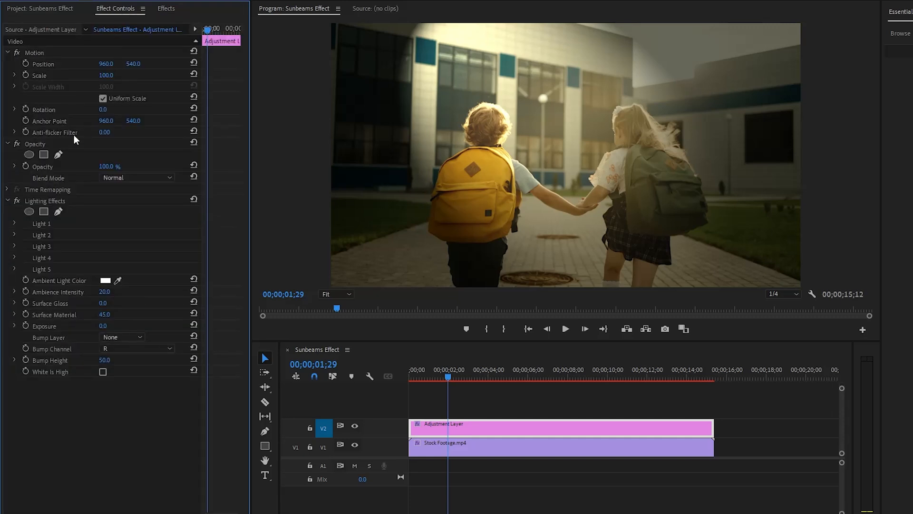
pyautogui.click(63, 142)
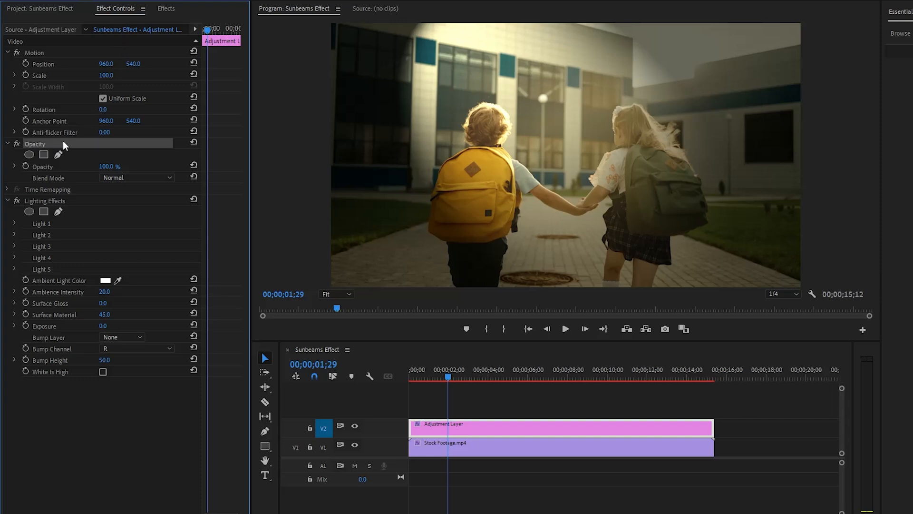
pyautogui.click(44, 181)
pyautogui.click(120, 177)
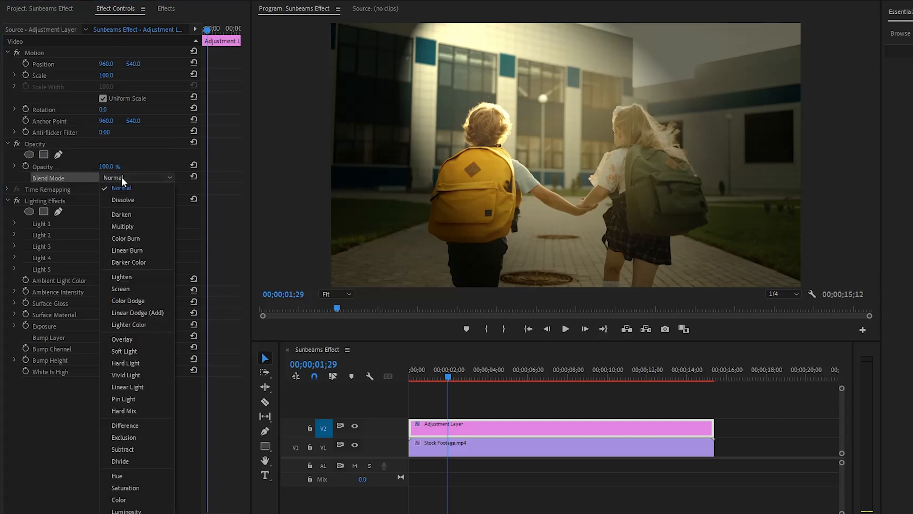
pyautogui.click(155, 277)
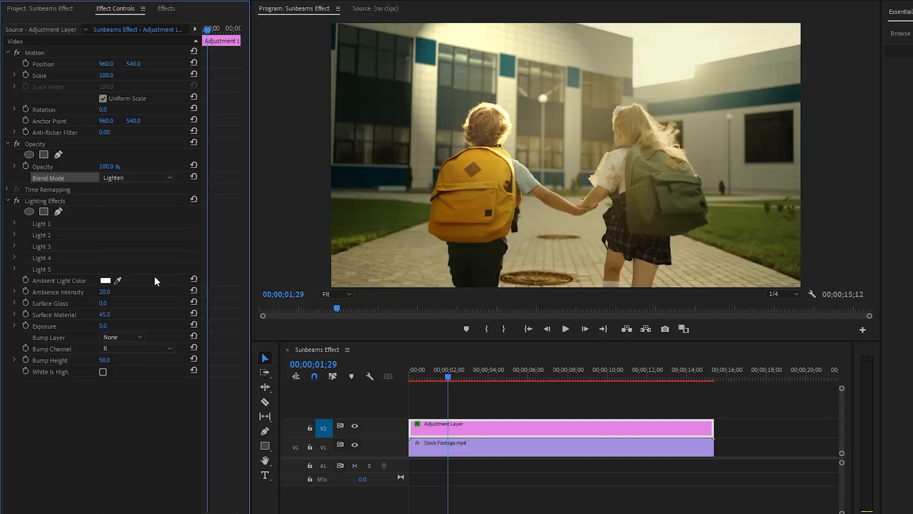
# - Set the adjustment layer's opacity to 80%
pyautogui.click(50, 166)
pyautogui.click(108, 166)
pyautogui.write('80')
pyautogui.press('Return')
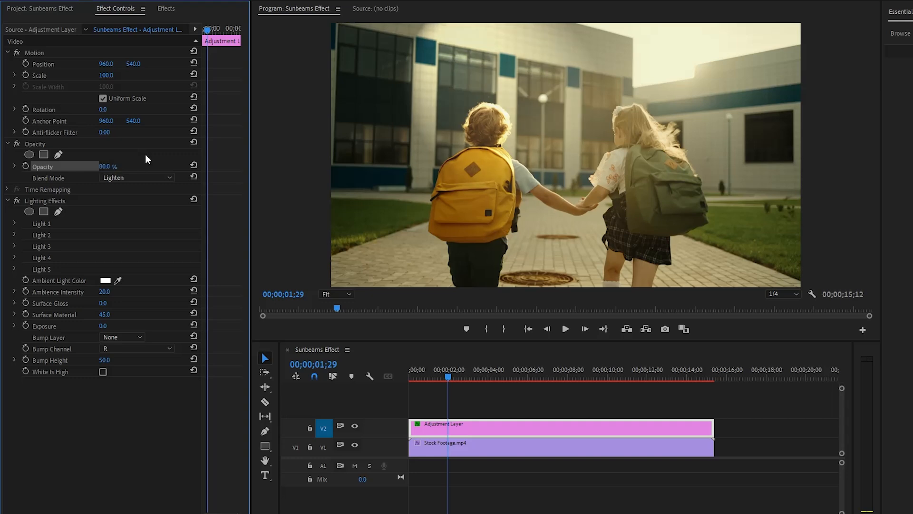
# - Expand Light 1 of the Lighting Effects and set its light type to Omni
pyautogui.click(46, 202)
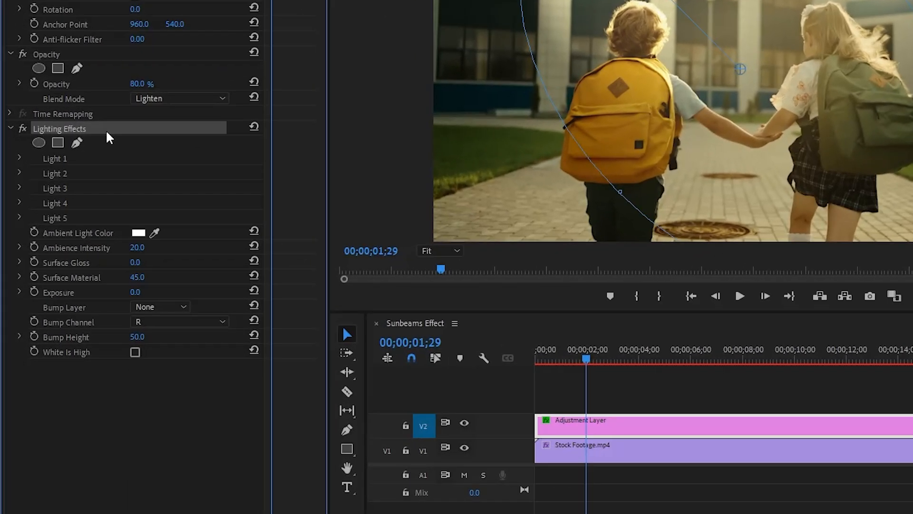
pyautogui.click(65, 164)
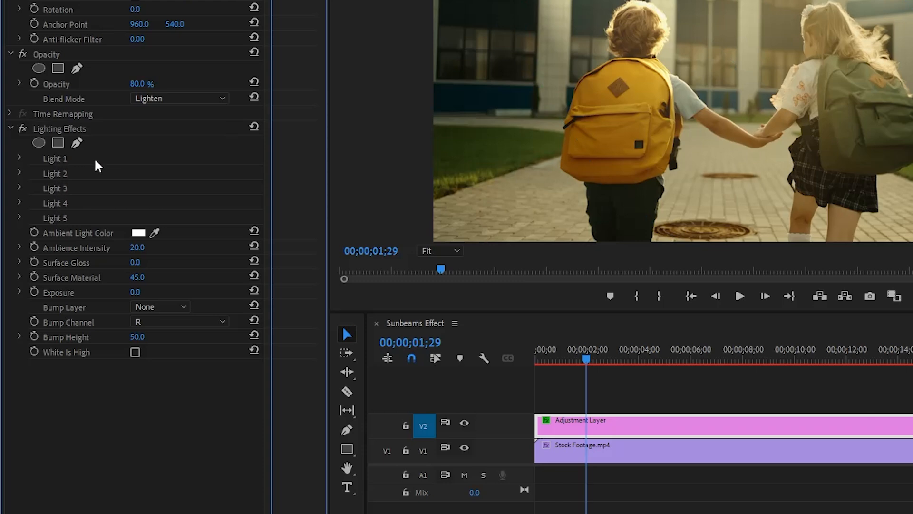
pyautogui.click(19, 157)
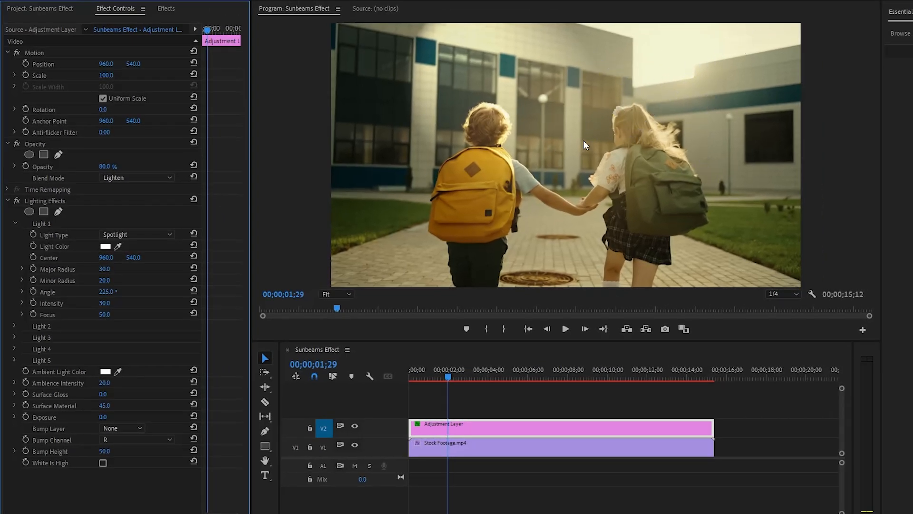
pyautogui.click(59, 238)
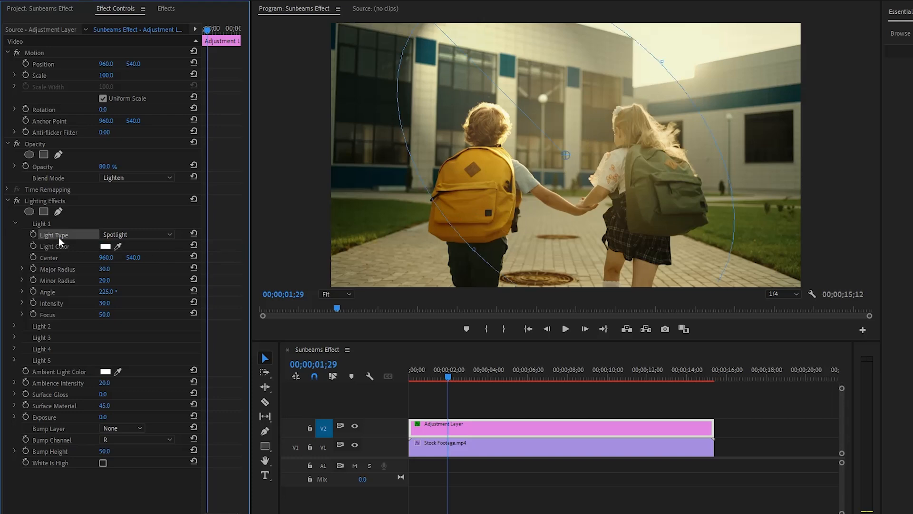
pyautogui.click(156, 235)
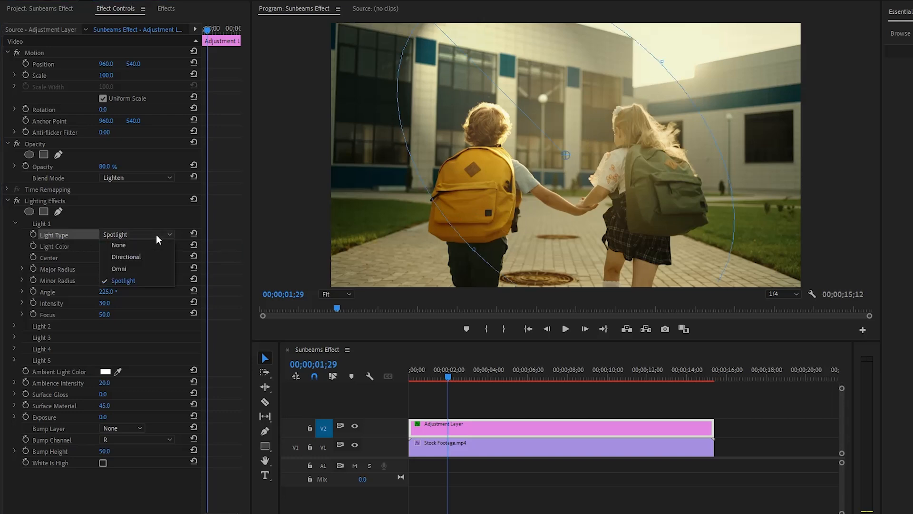
pyautogui.click(152, 268)
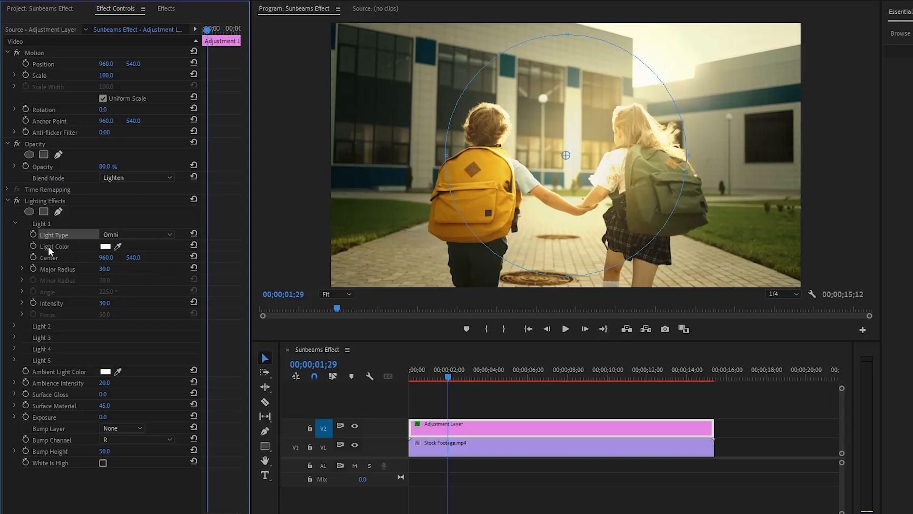
# - Set Light 1's light color to hex FBEBCA
pyautogui.click(105, 247)
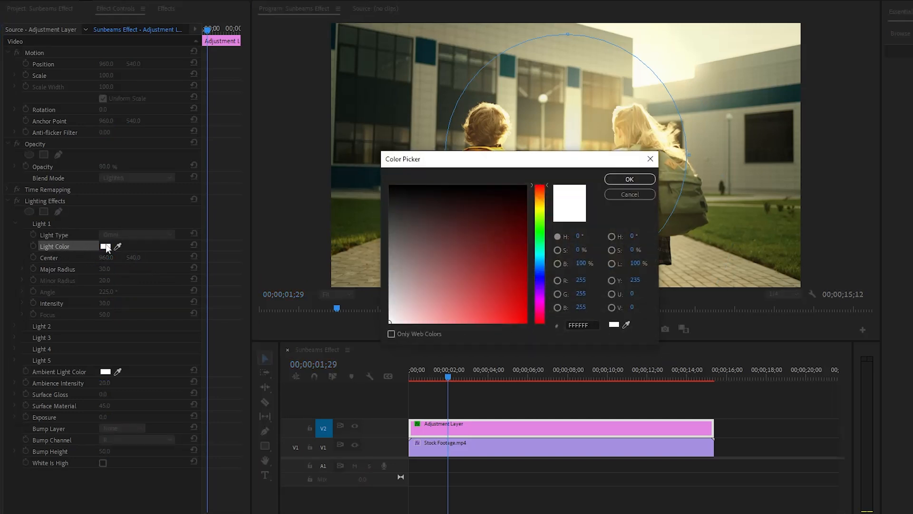
pyautogui.click(585, 326)
pyautogui.write('FBEB')
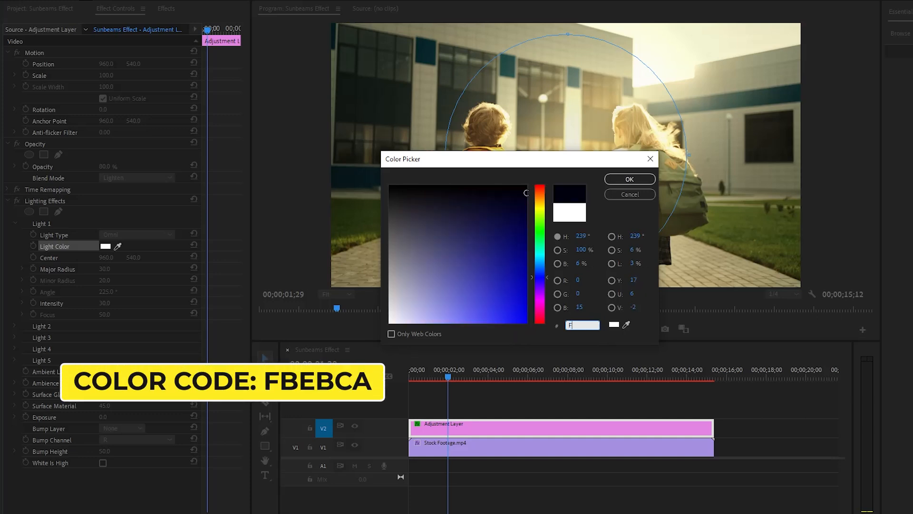
pyautogui.write('CA')
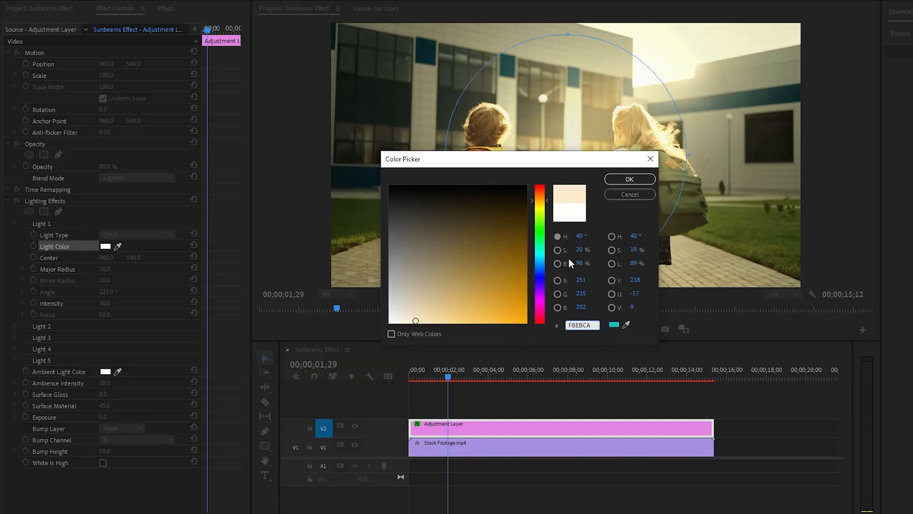
pyautogui.click(621, 181)
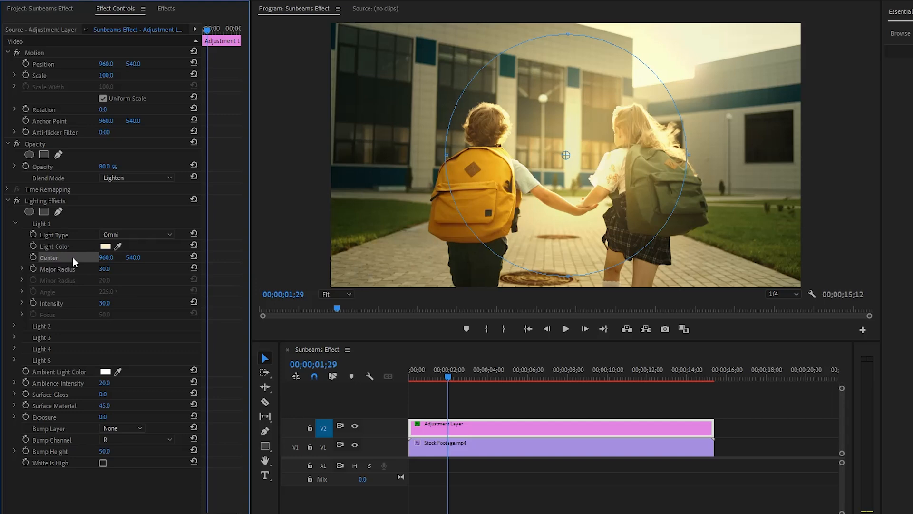
# - Position Light 1's center at 1280, 360
pyautogui.click(106, 257)
pyautogui.write('1280')
pyautogui.press('Return')
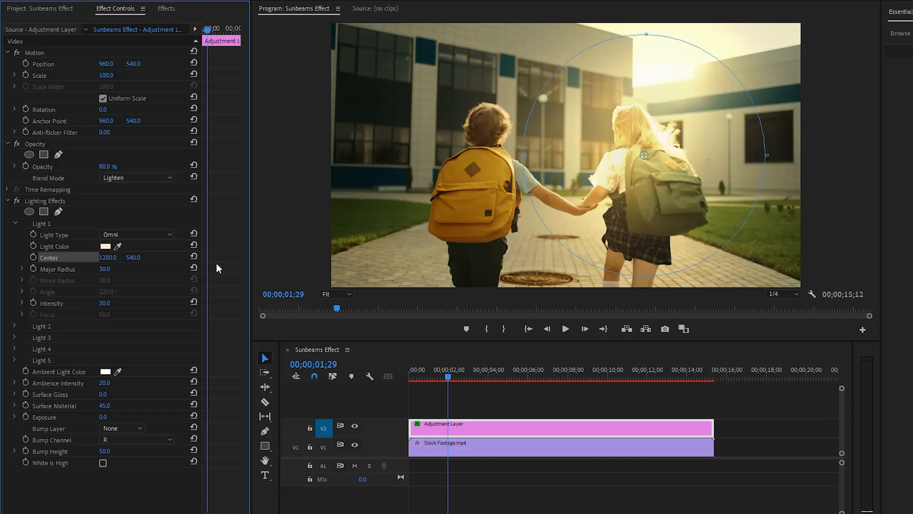
pyautogui.click(134, 258)
pyautogui.write('360')
pyautogui.press('Return')
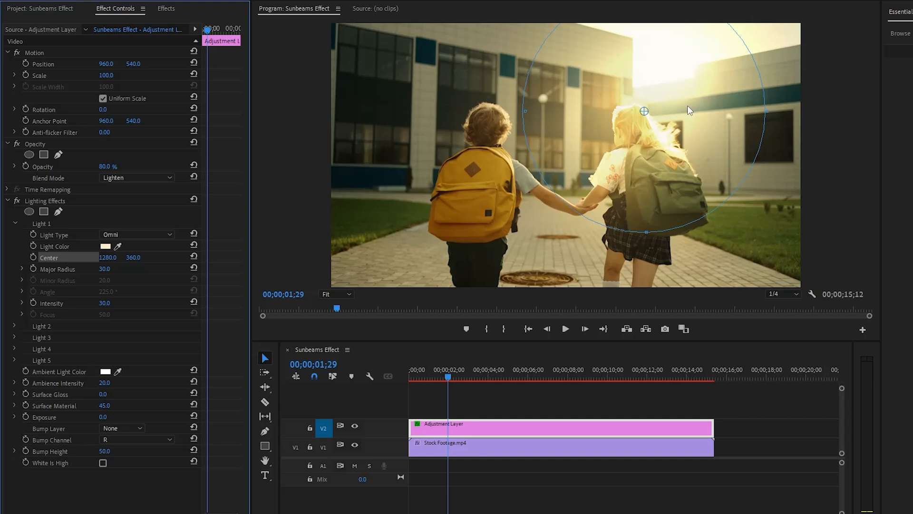
# - Set Light 1's major radius to 75 and collapse its settings
pyautogui.click(61, 269)
pyautogui.click(106, 267)
pyautogui.write('75')
pyautogui.press('Return')
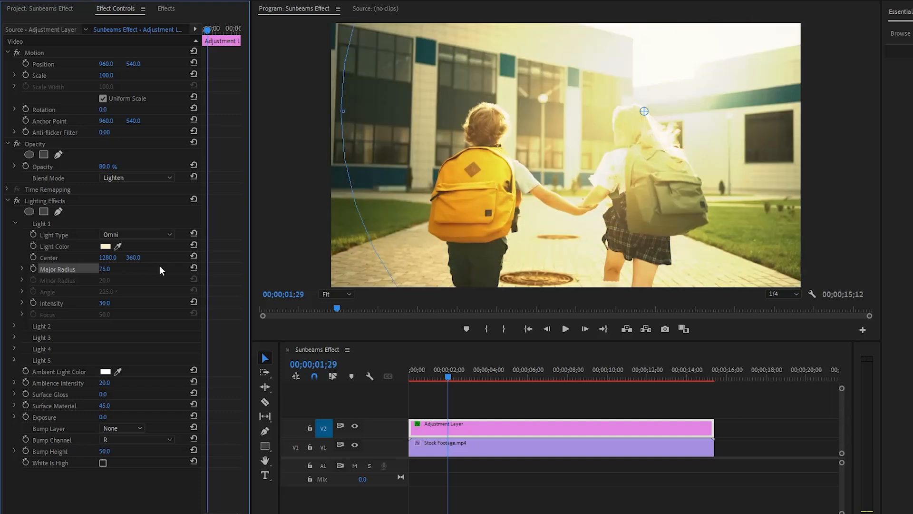
pyautogui.click(160, 266)
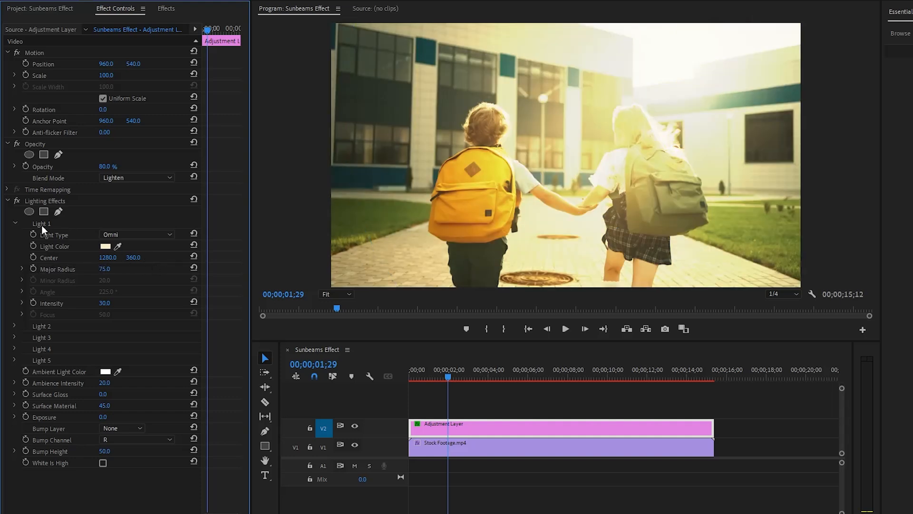
pyautogui.click(15, 222)
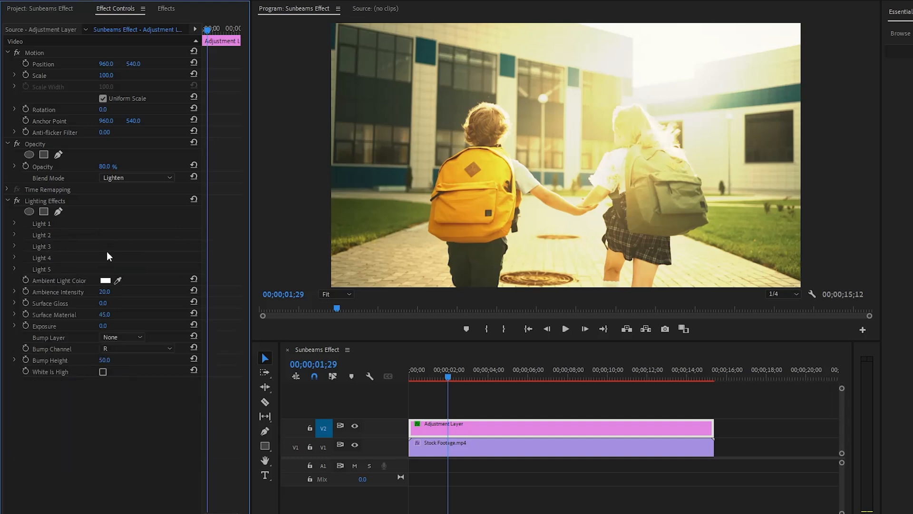
# - Set the Lighting Effects ambience intensity to -10 and surface gloss to 10
pyautogui.click(45, 292)
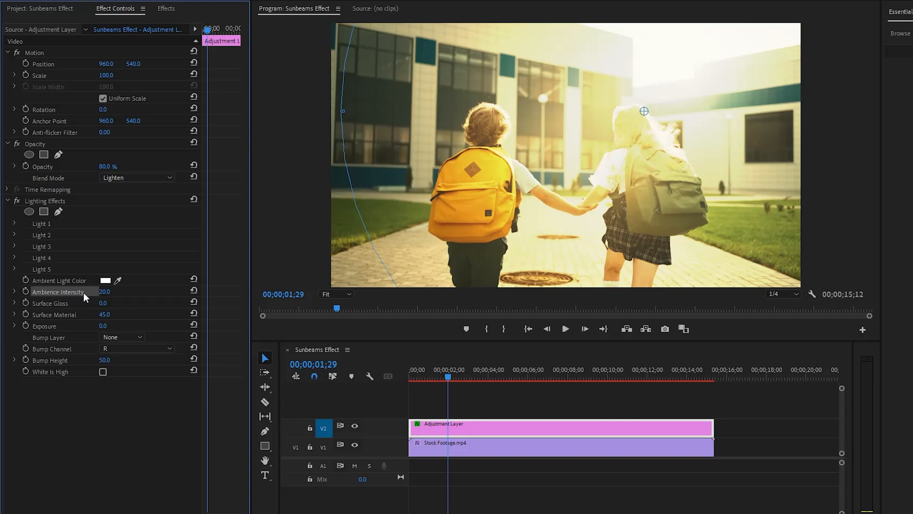
pyautogui.click(104, 292)
pyautogui.write('-10')
pyautogui.press('Return')
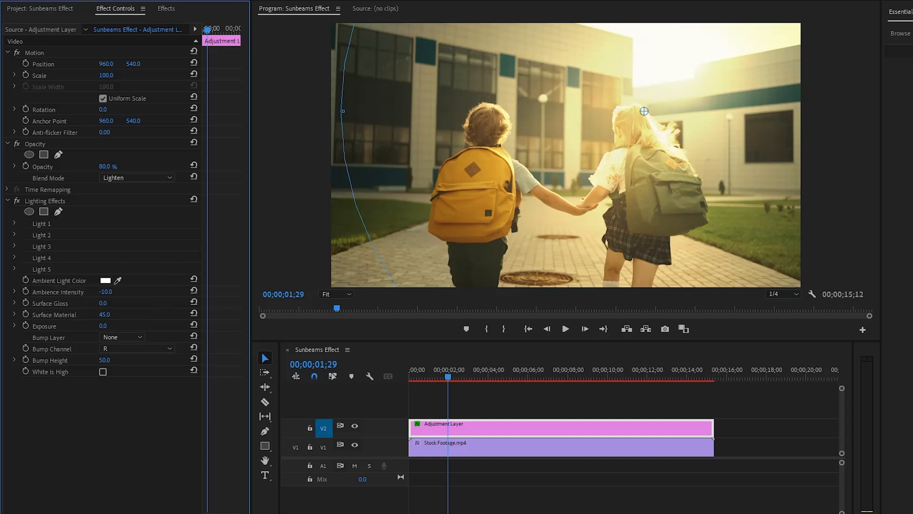
pyautogui.click(102, 303)
pyautogui.write('10')
pyautogui.press('Return')
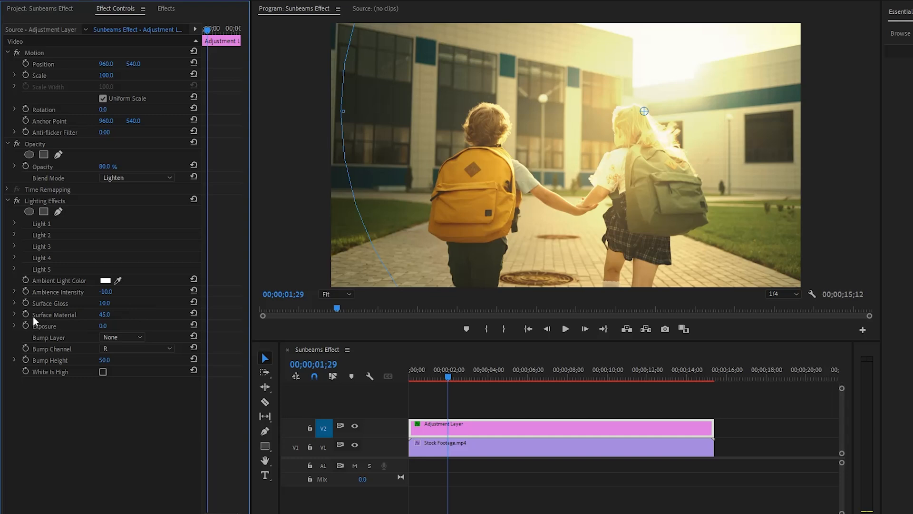
# - Set the Lighting Effects surface material to 100 and bump height to 0
pyautogui.click(102, 315)
pyautogui.write('100')
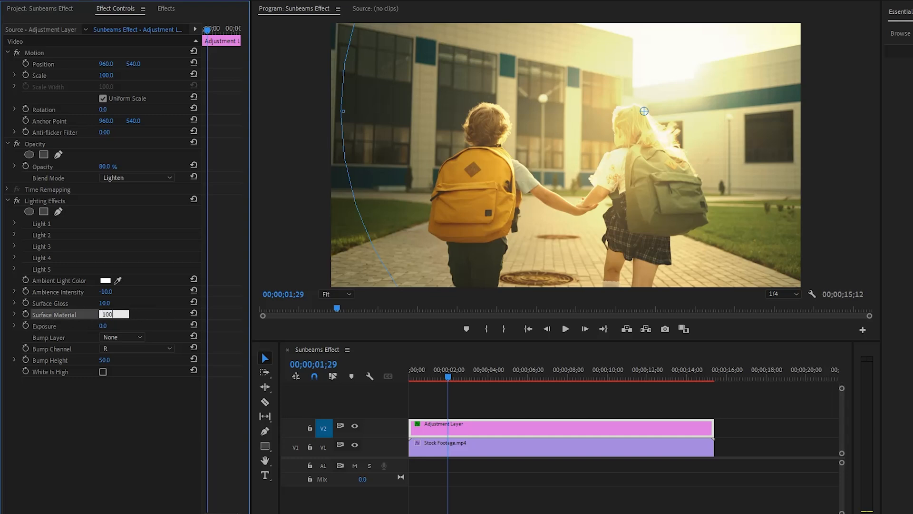
pyautogui.press('Return')
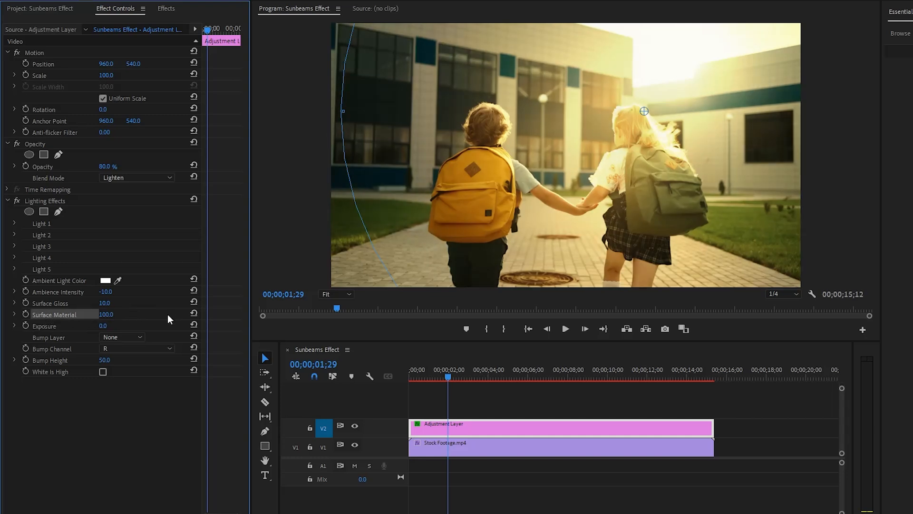
pyautogui.click(105, 360)
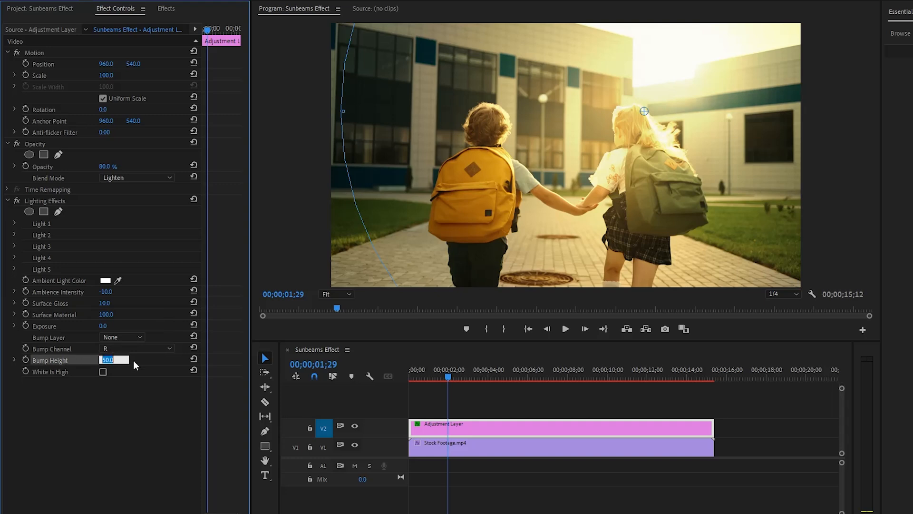
pyautogui.write('0')
pyautogui.press('Return')
pyautogui.click(156, 398)
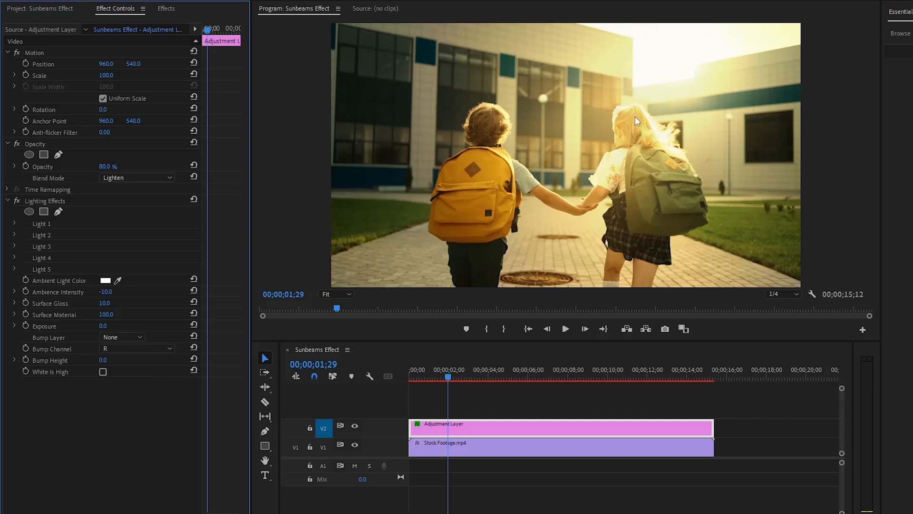
# - Find the Directional Blur video effect and apply it to the adjustment layer on track V2
pyautogui.click(174, 10)
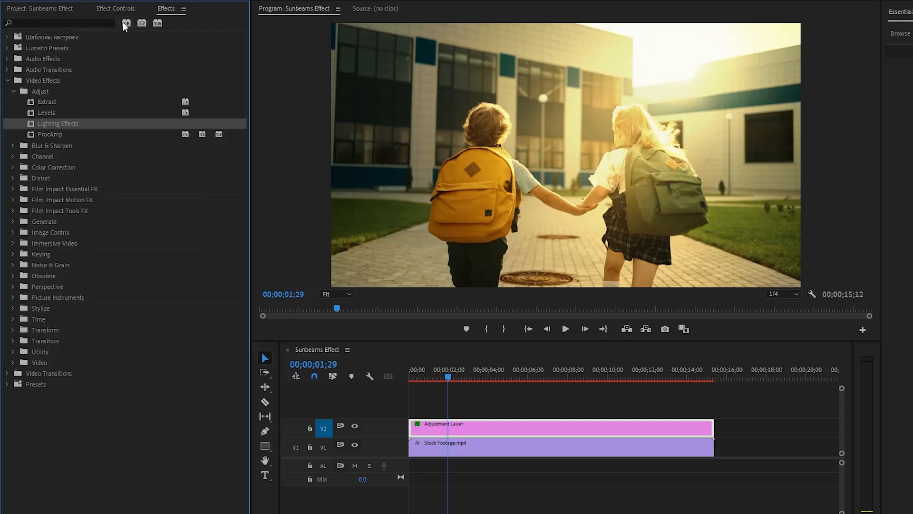
pyautogui.write('directional')
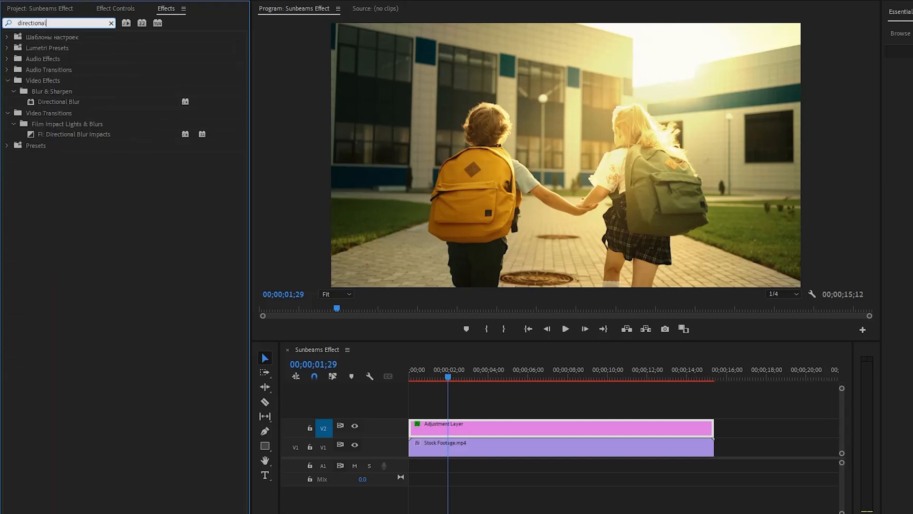
pyautogui.moveTo(57, 101); pyautogui.dragTo(424, 428)
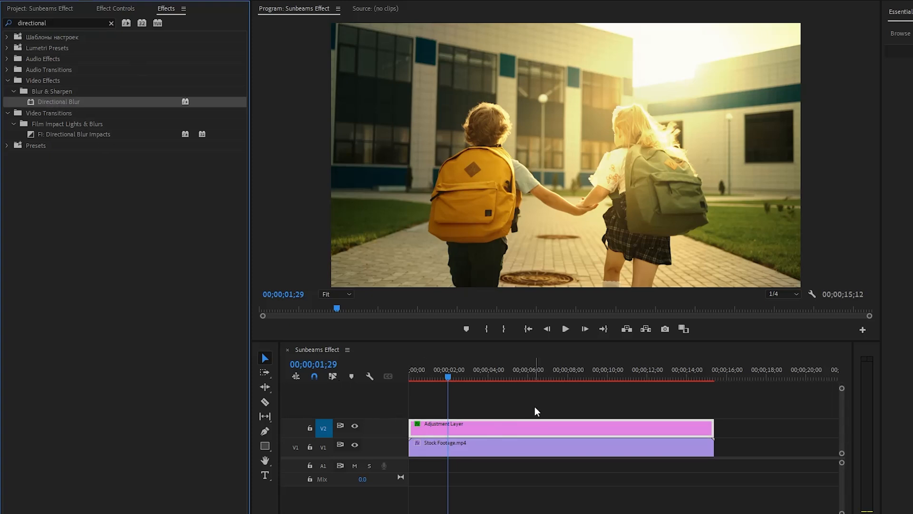
# - Set the adjustment layer's Directional Blur direction to 30° and its blur length to 300
pyautogui.click(119, 8)
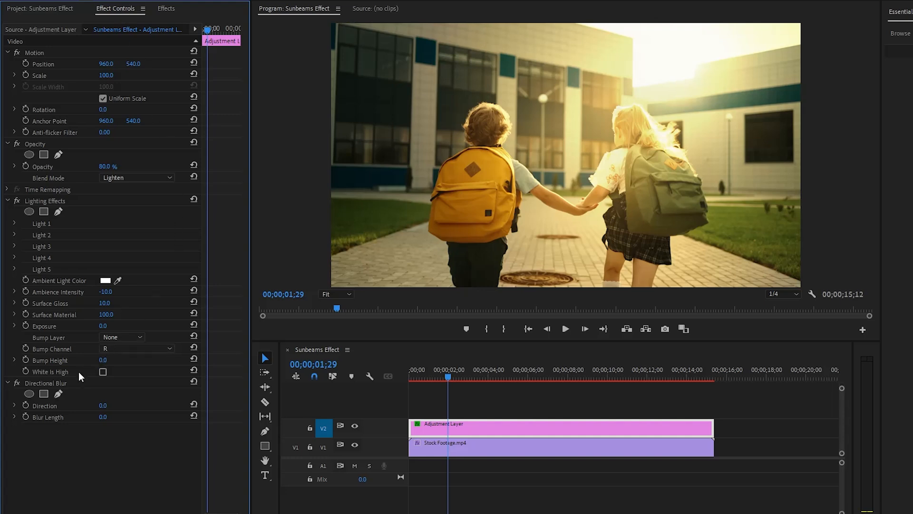
pyautogui.click(57, 384)
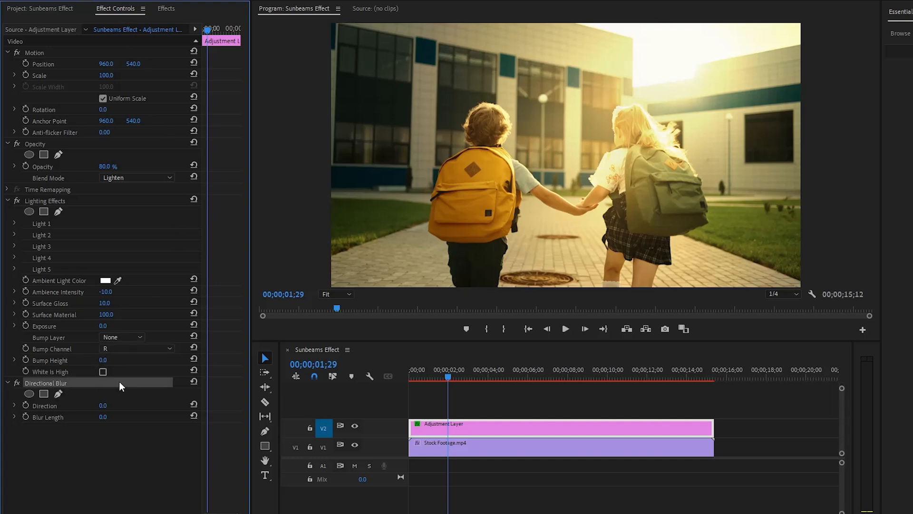
pyautogui.click(50, 407)
pyautogui.click(103, 405)
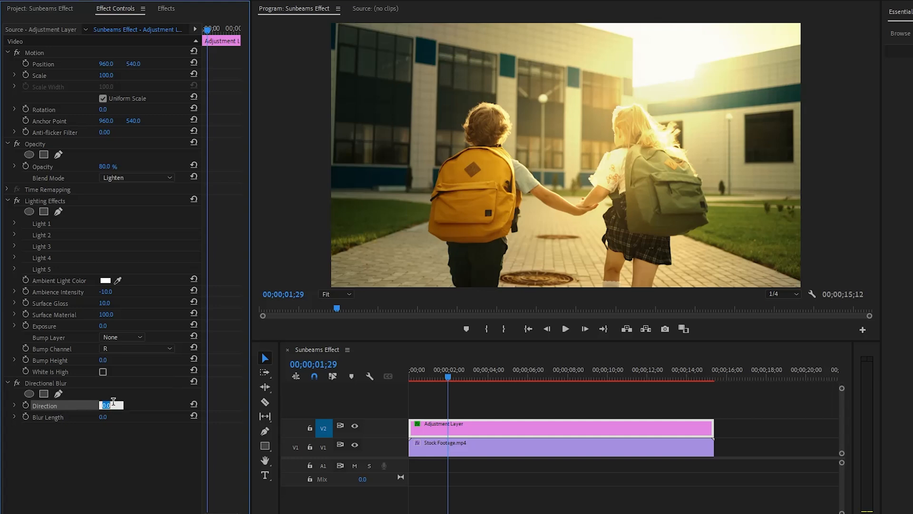
pyautogui.write('30')
pyautogui.press('Return')
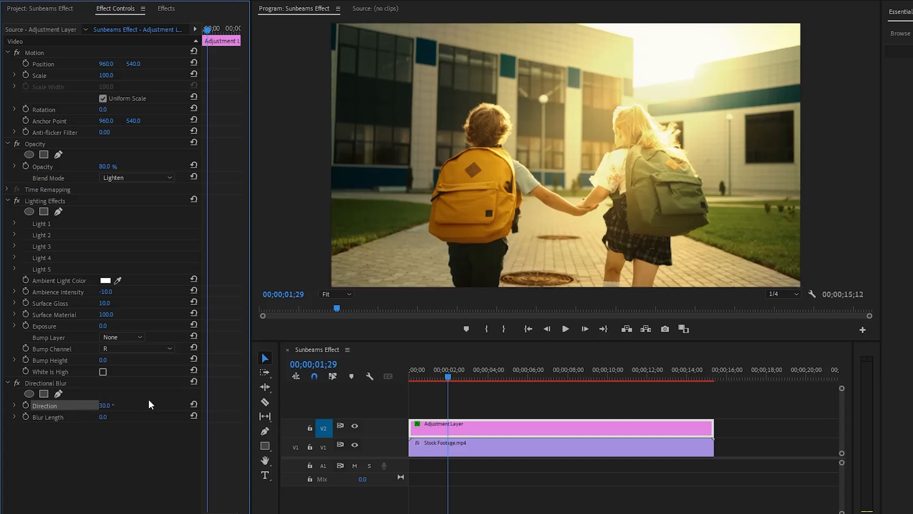
pyautogui.click(55, 416)
pyautogui.click(104, 416)
pyautogui.write('300')
pyautogui.press('Return')
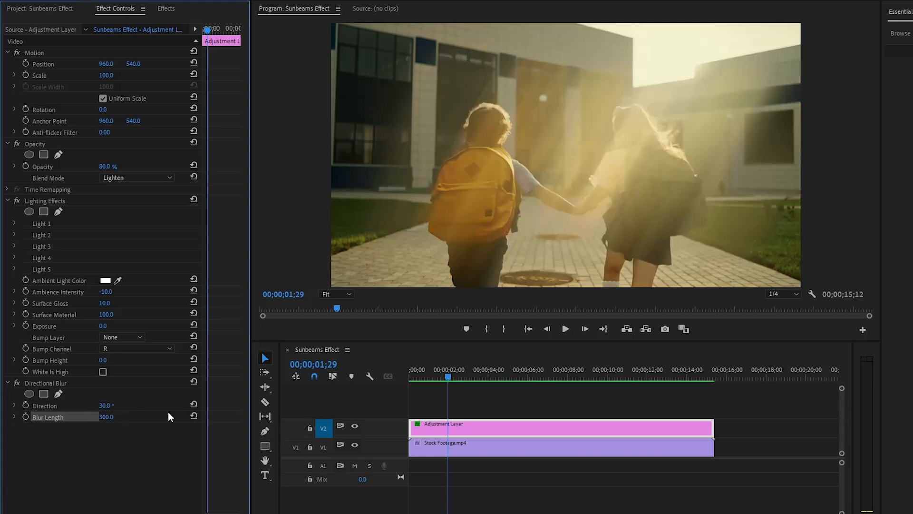
pyautogui.click(153, 452)
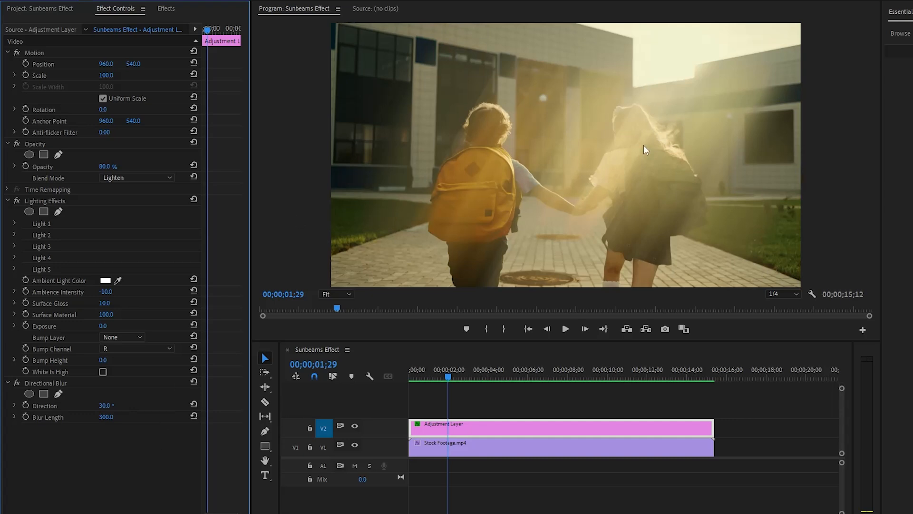
# - Play the sequence from its beginning to preview the sunbeams effect, stopping at about 10 seconds 21 frames
pyautogui.moveTo(449, 374); pyautogui.dragTo(403, 385)
pyautogui.click(734, 407)
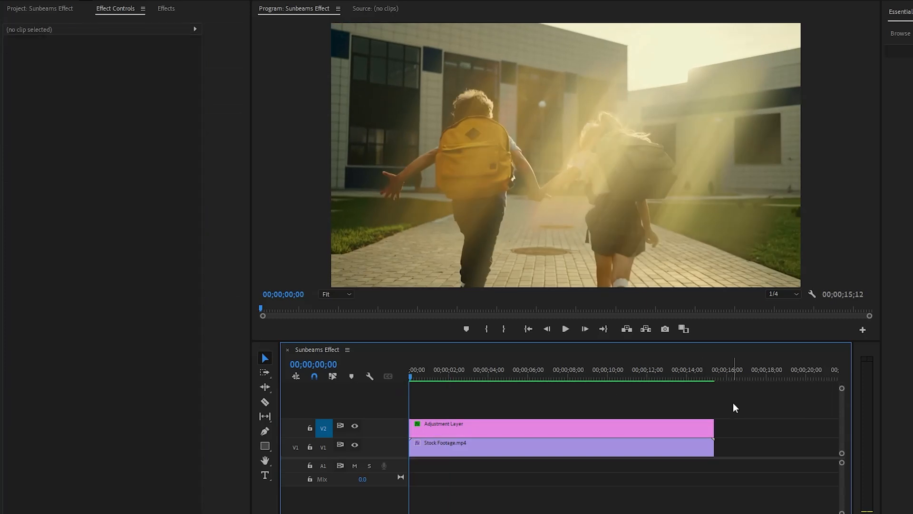
pyautogui.press('space')
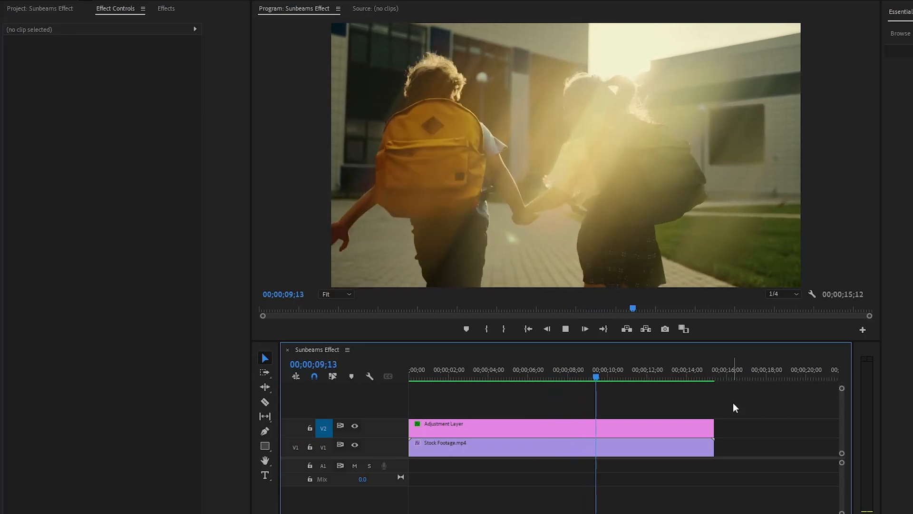
pyautogui.press('space')
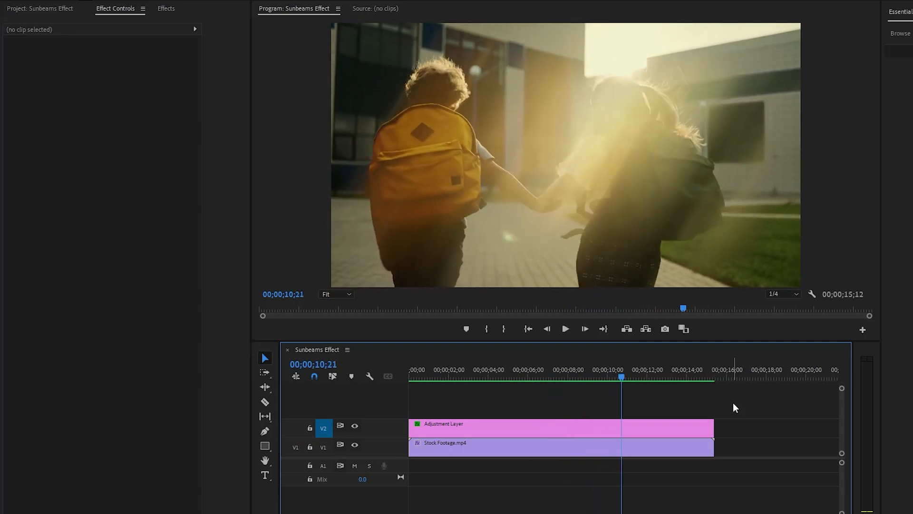